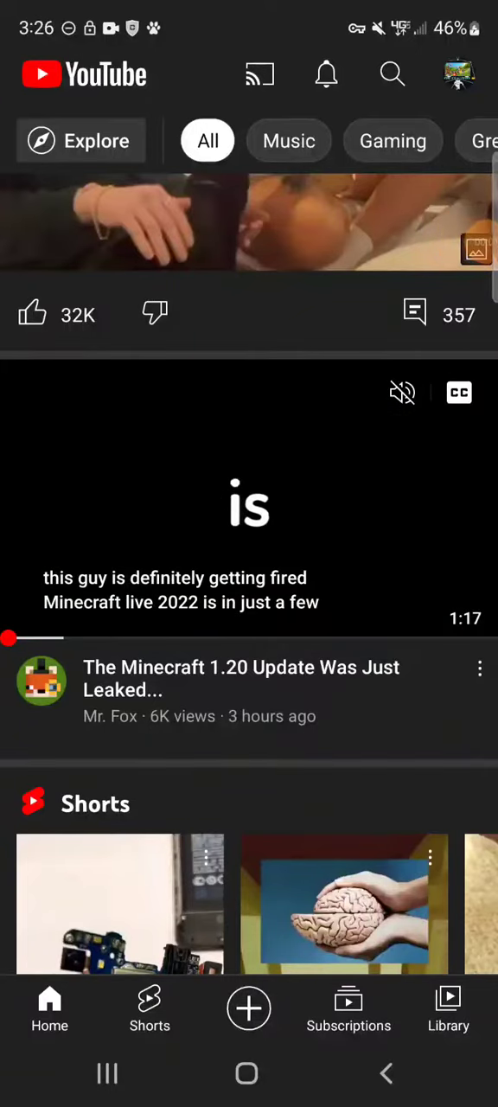
Step: Open Mr. Fox's 'Minecraft 1.20 Update Was Just Leaked' video from the home feed
left_click(249, 502)
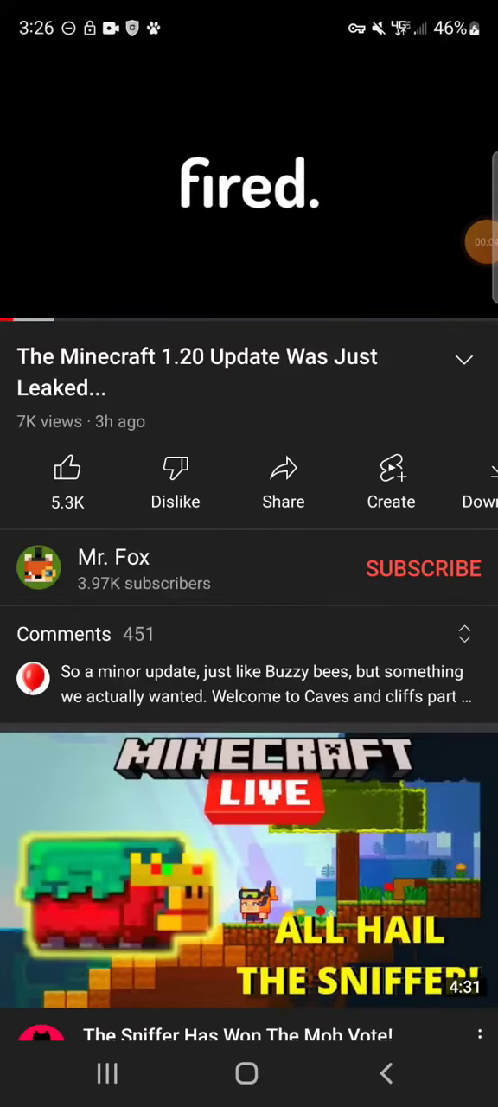